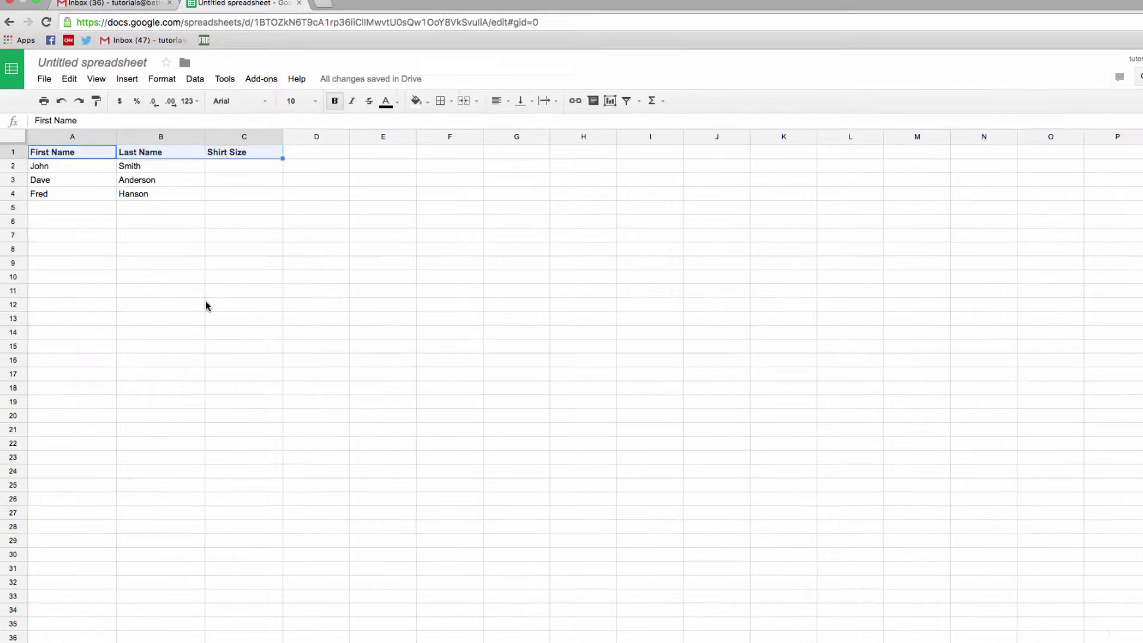
Step: Begin protecting Sheet1 with column C (C:C) excluded as the exception
left_click(340, 144)
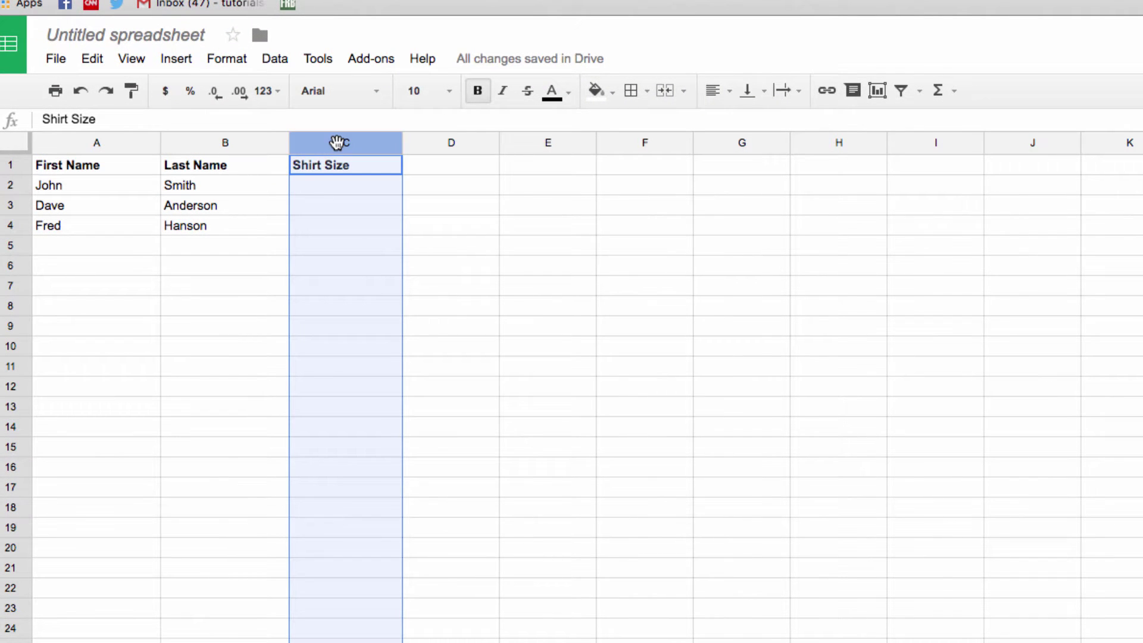
scroll(340, 143, "down", 3)
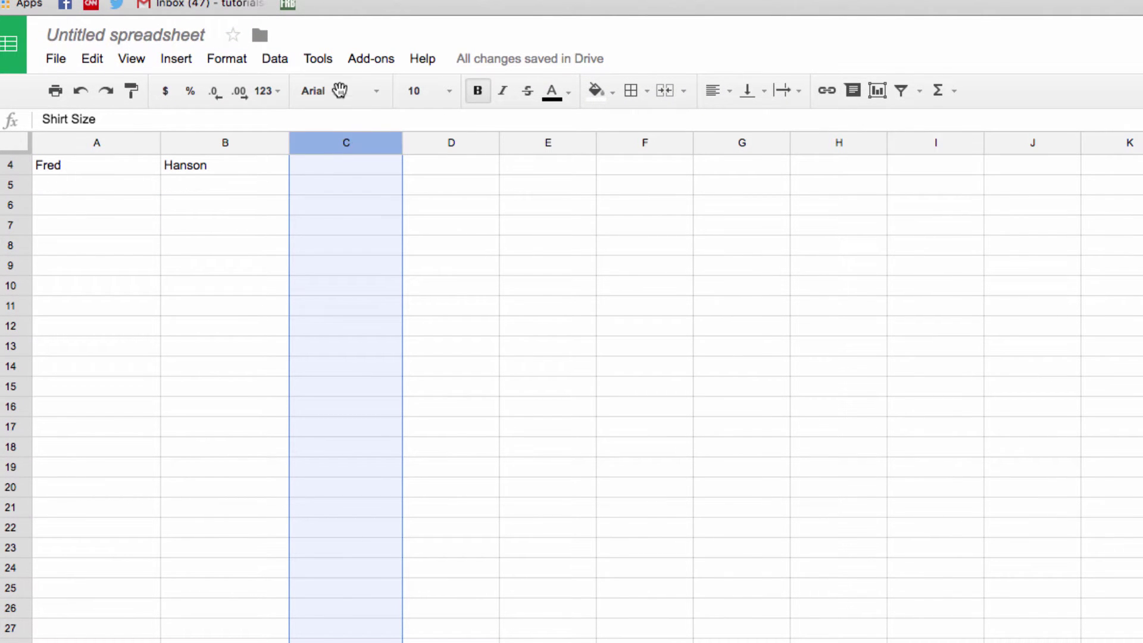
left_click(312, 59)
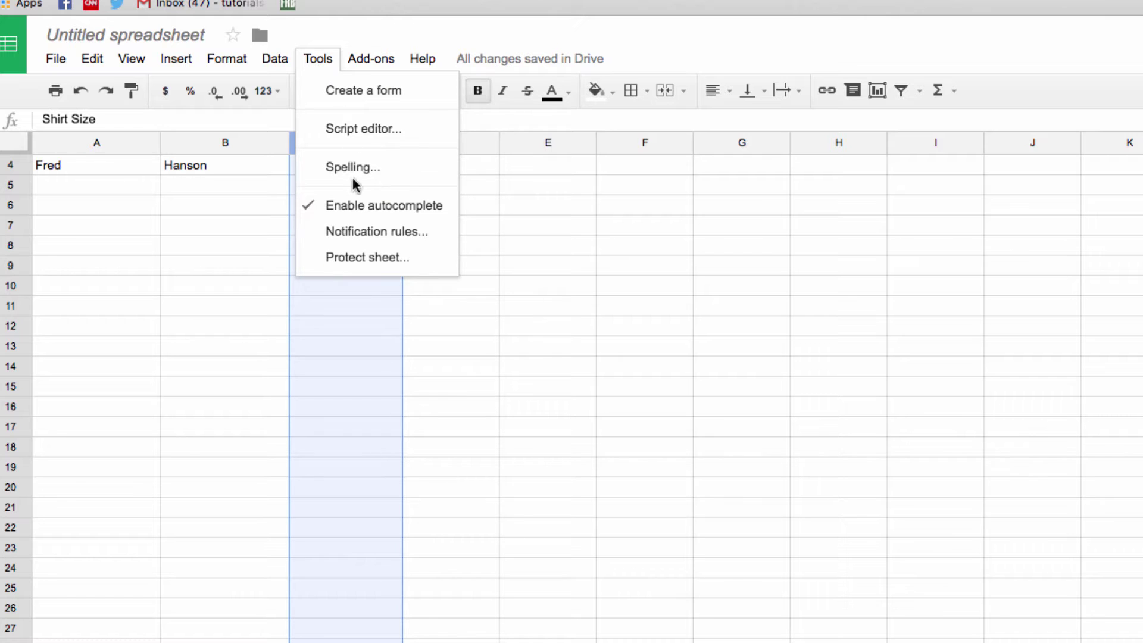
left_click(359, 257)
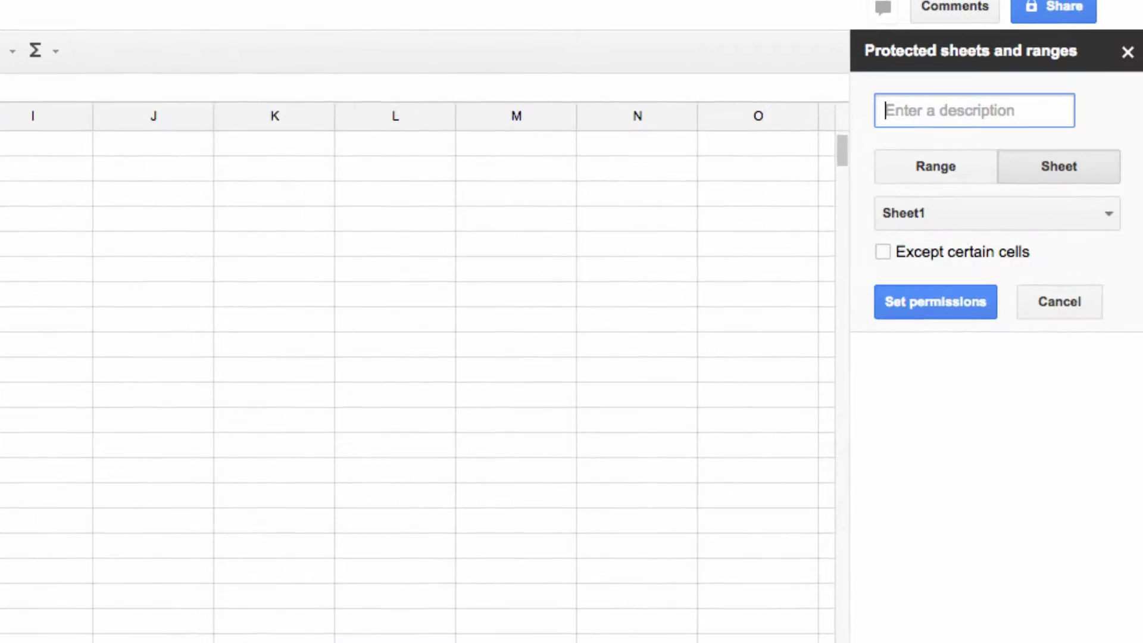
left_click(880, 253)
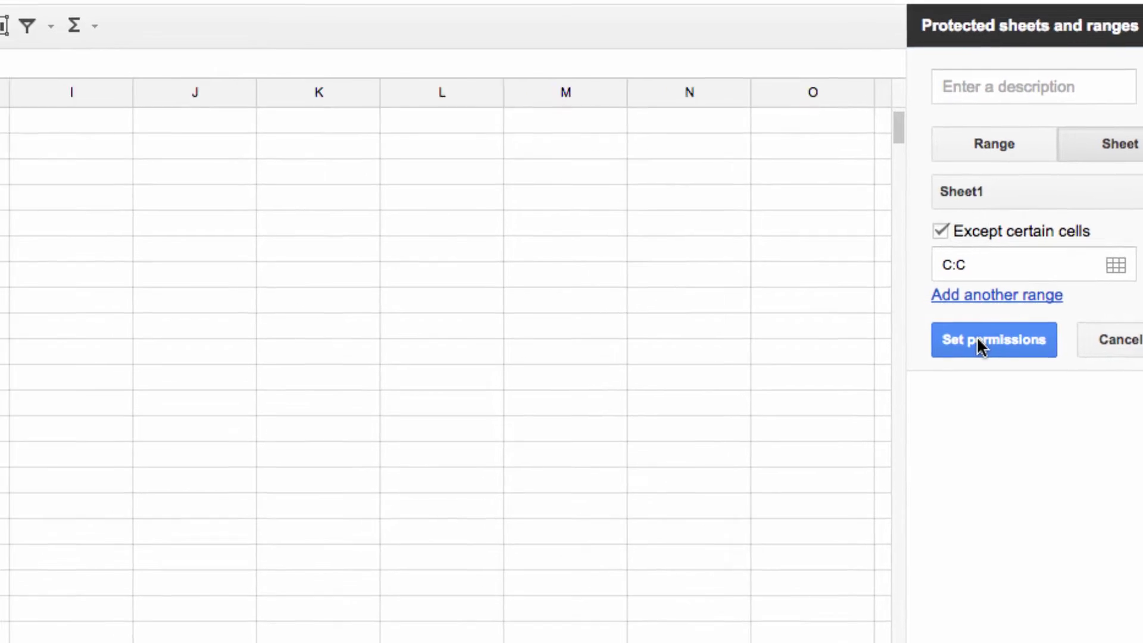
Step: Limit Sheet1 protection editing to 'Only you' and save it
left_click(912, 355)
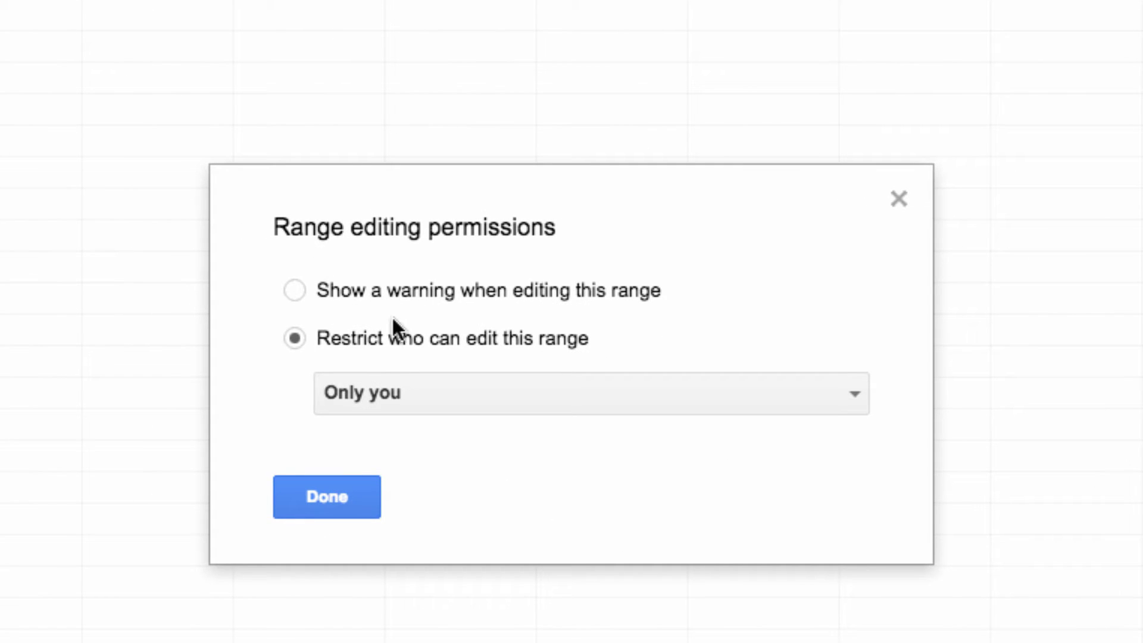
left_click(477, 398)
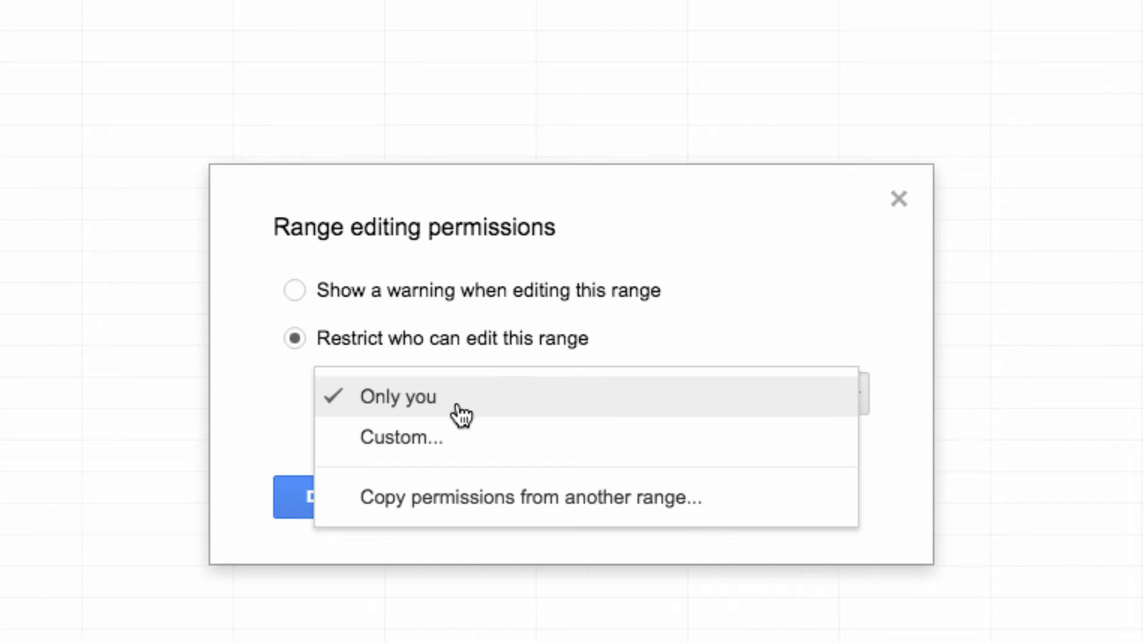
left_click(468, 408)
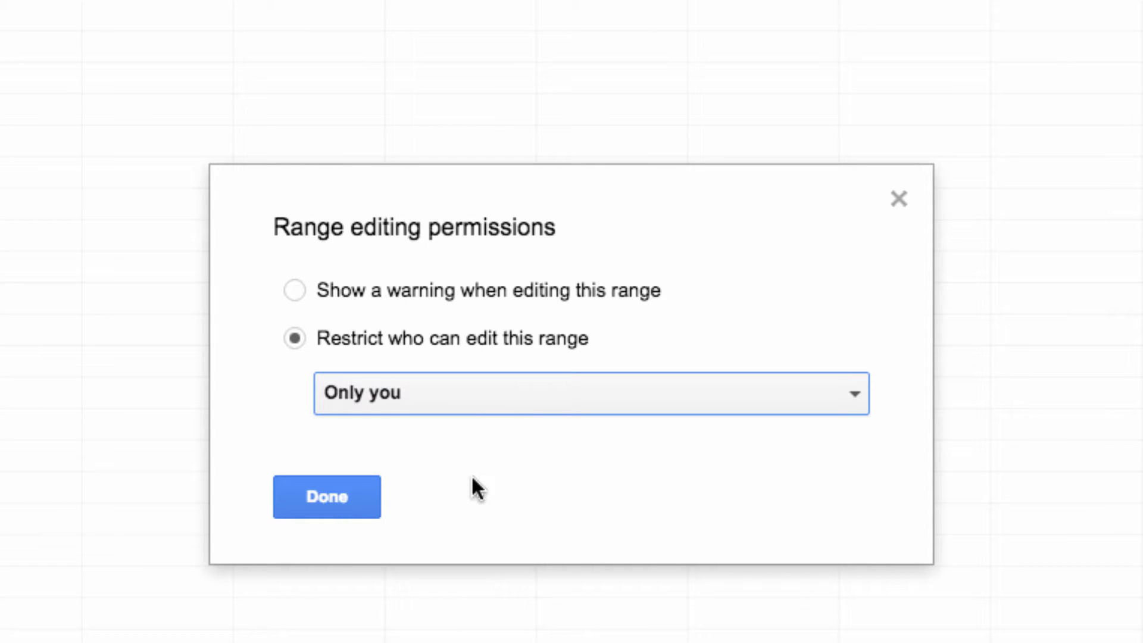
left_click(360, 501)
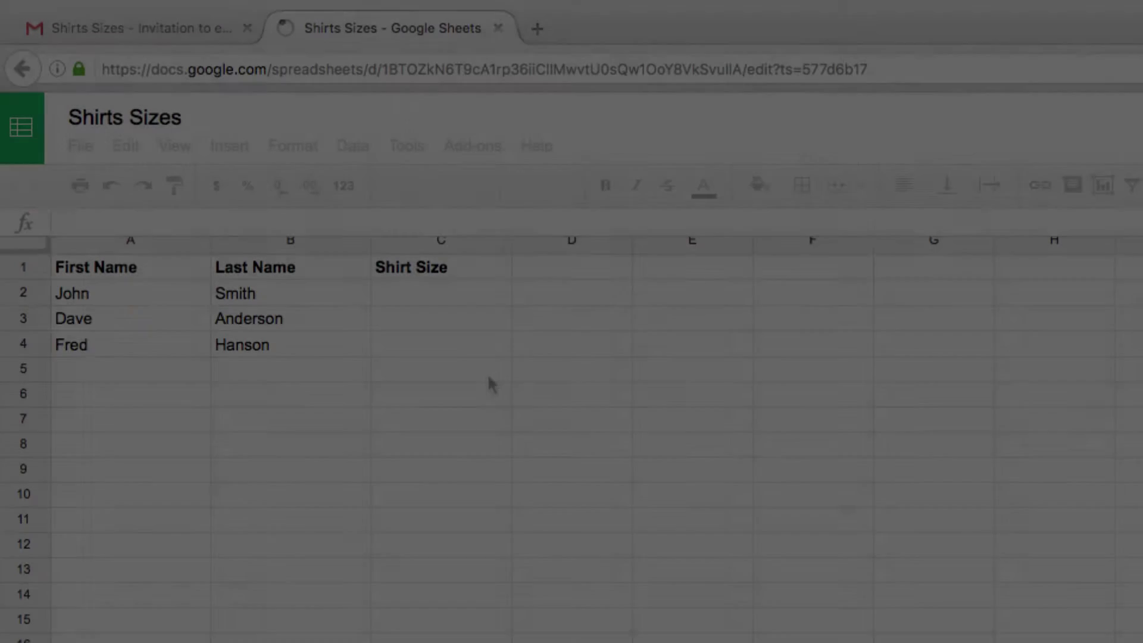
Step: As editor, dismiss the warning on Hanson in B4, then enter XL in C2
left_click(297, 344)
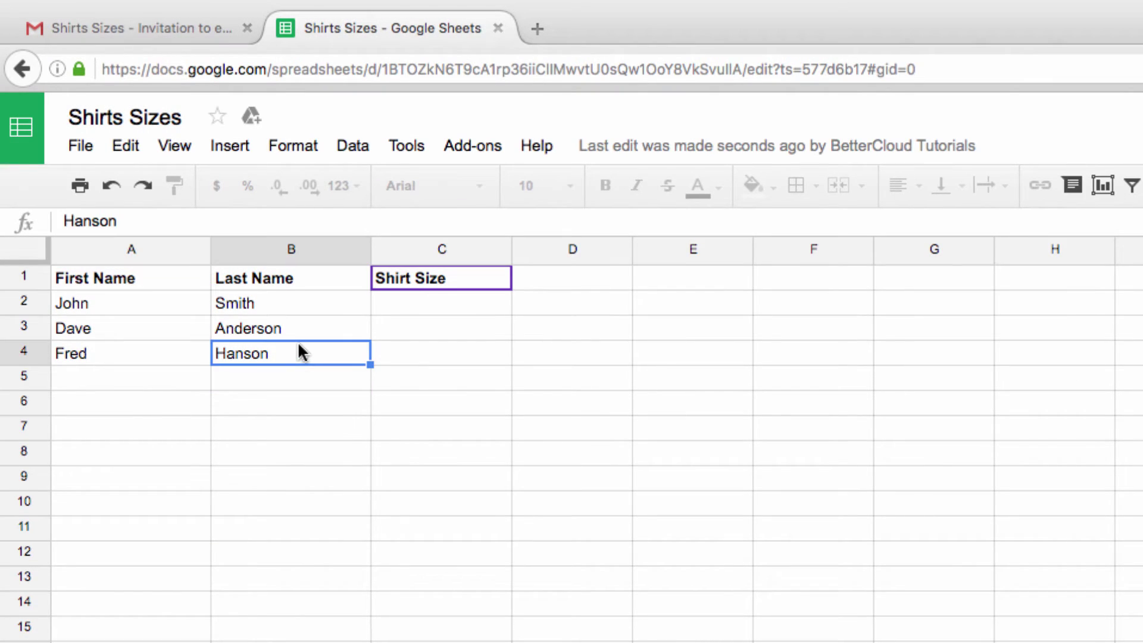
double_click(286, 339)
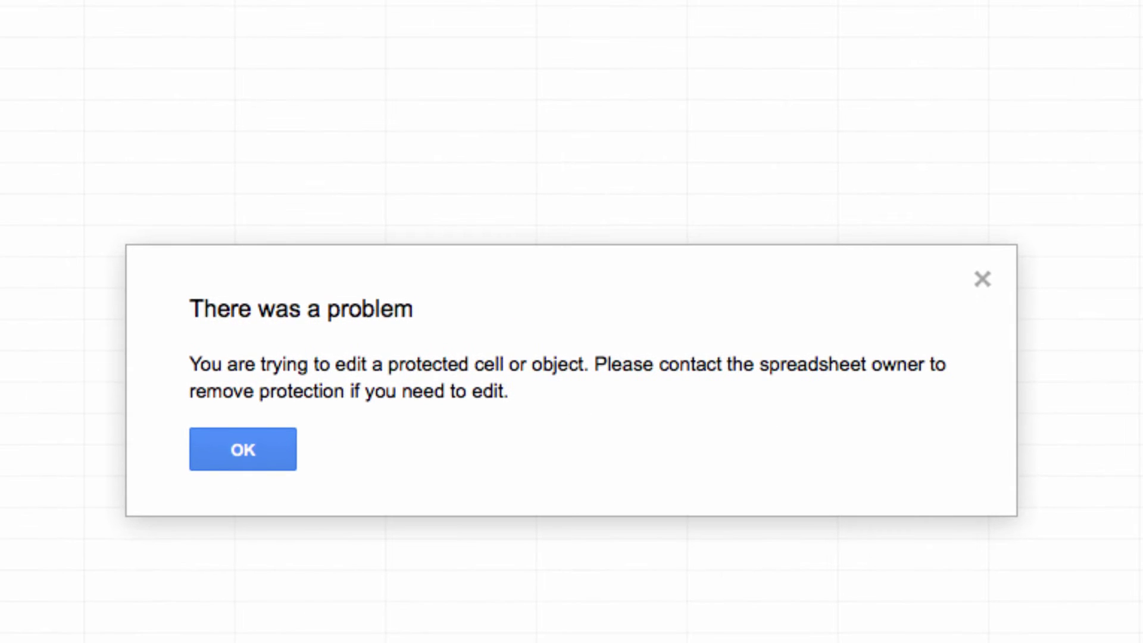
left_click(241, 449)
left_click(662, 188)
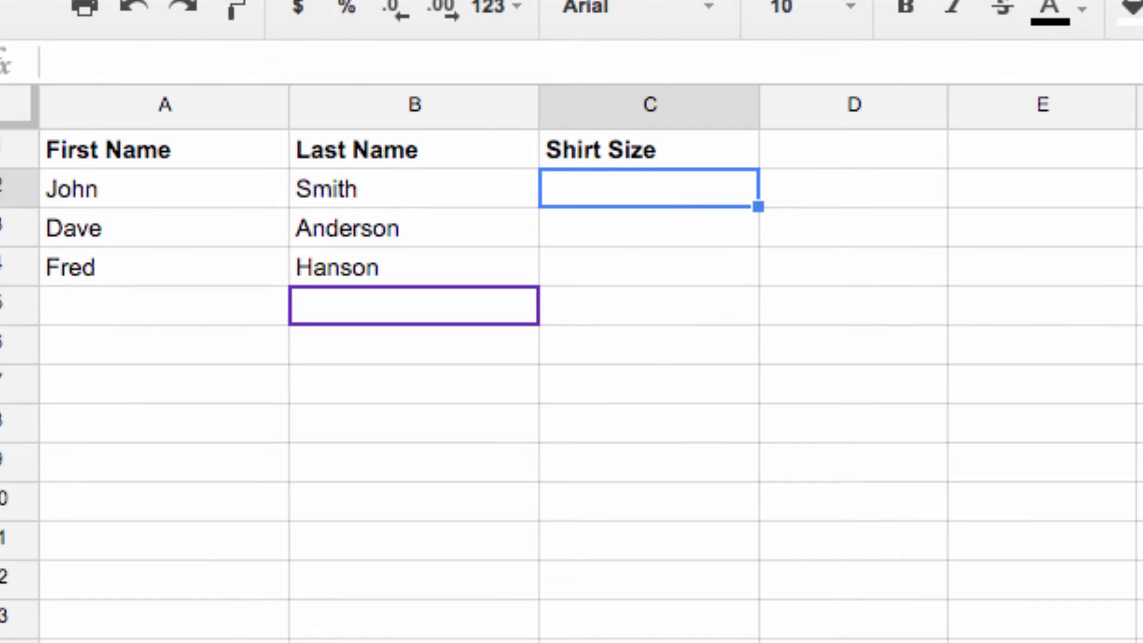
type("XL")
key("Down")
key("Down")
key("Down")
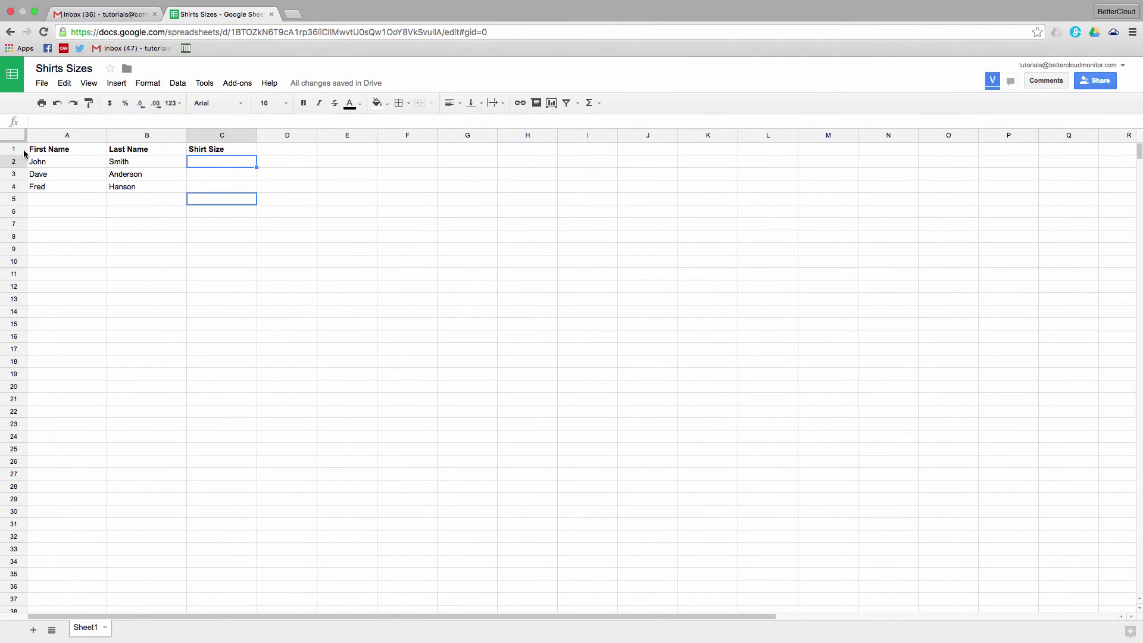
Step: Select header row 1 and begin protecting the range Sheet1!1:1
left_click(16, 148)
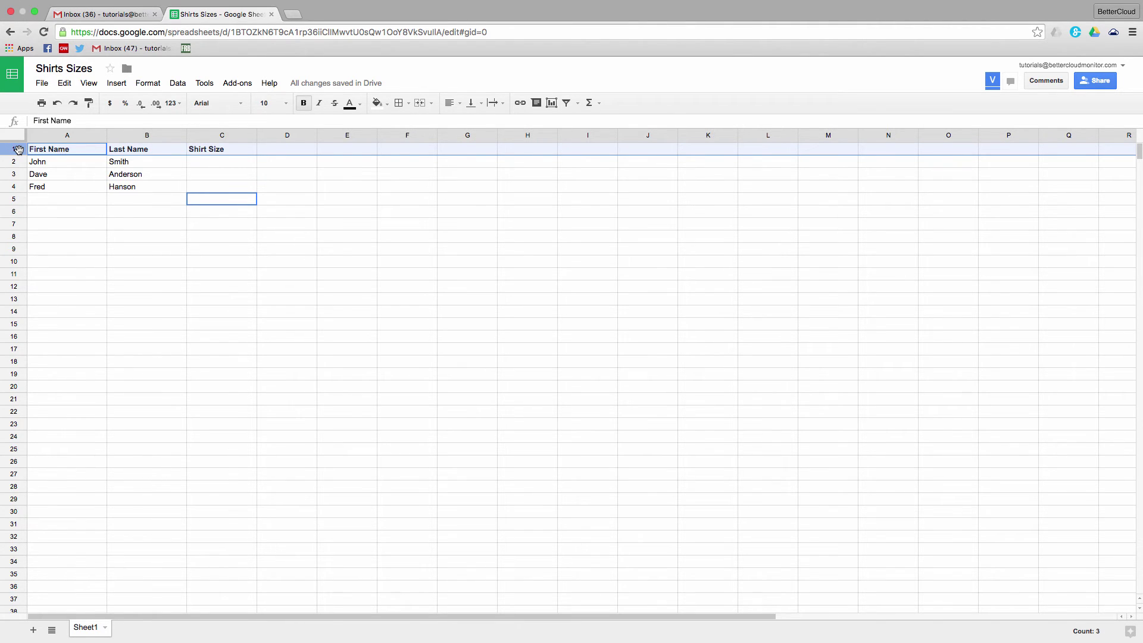
left_click(201, 84)
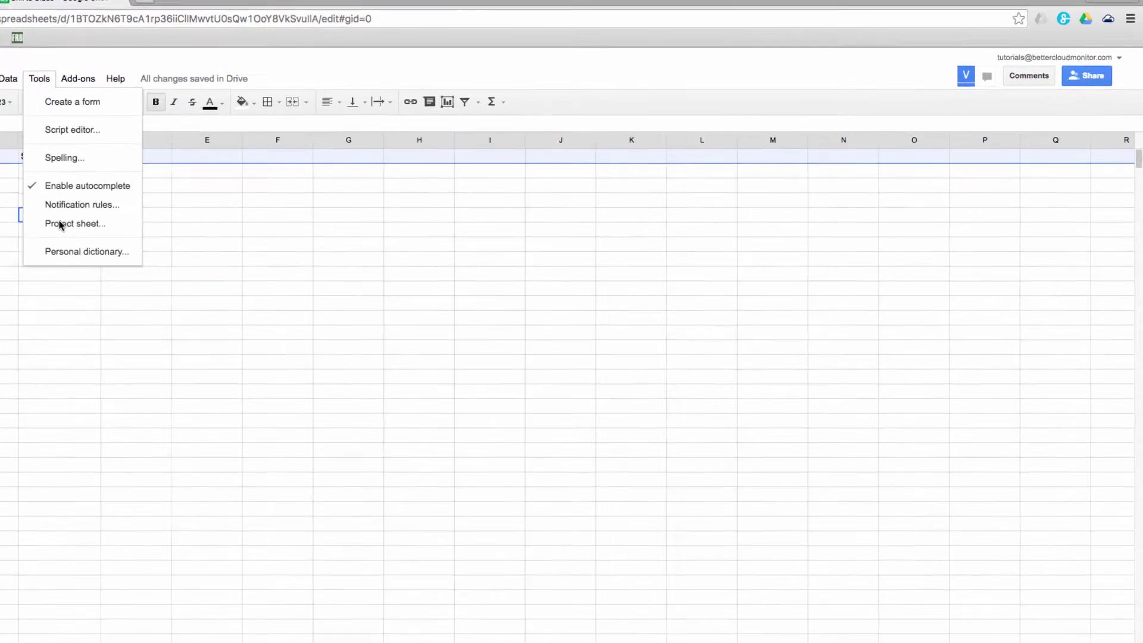
left_click(223, 207)
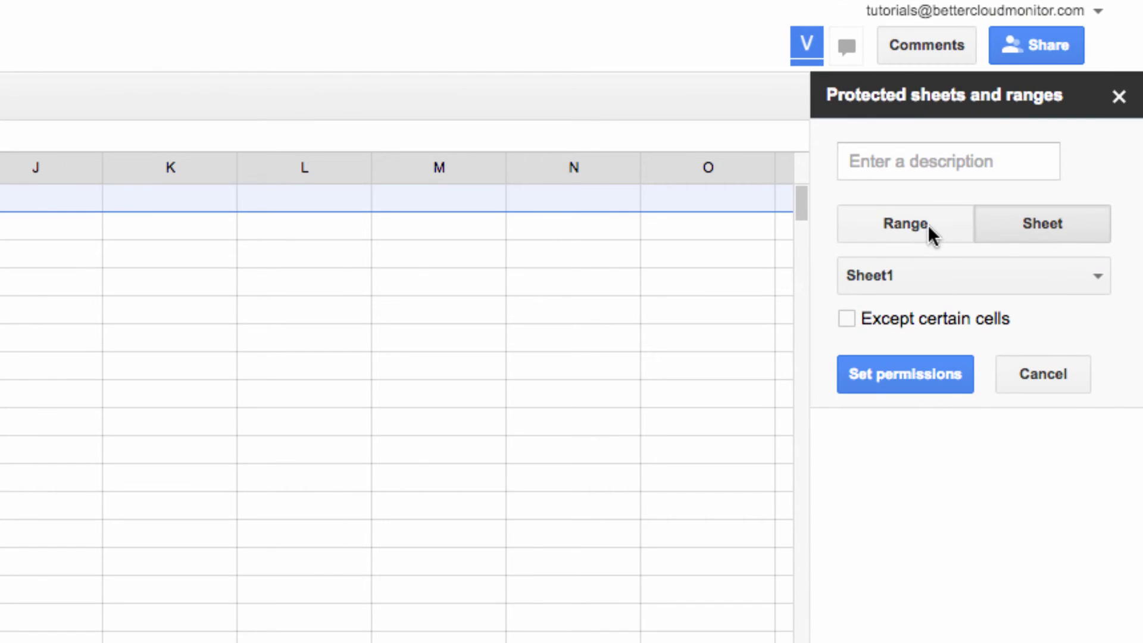
left_click(930, 225)
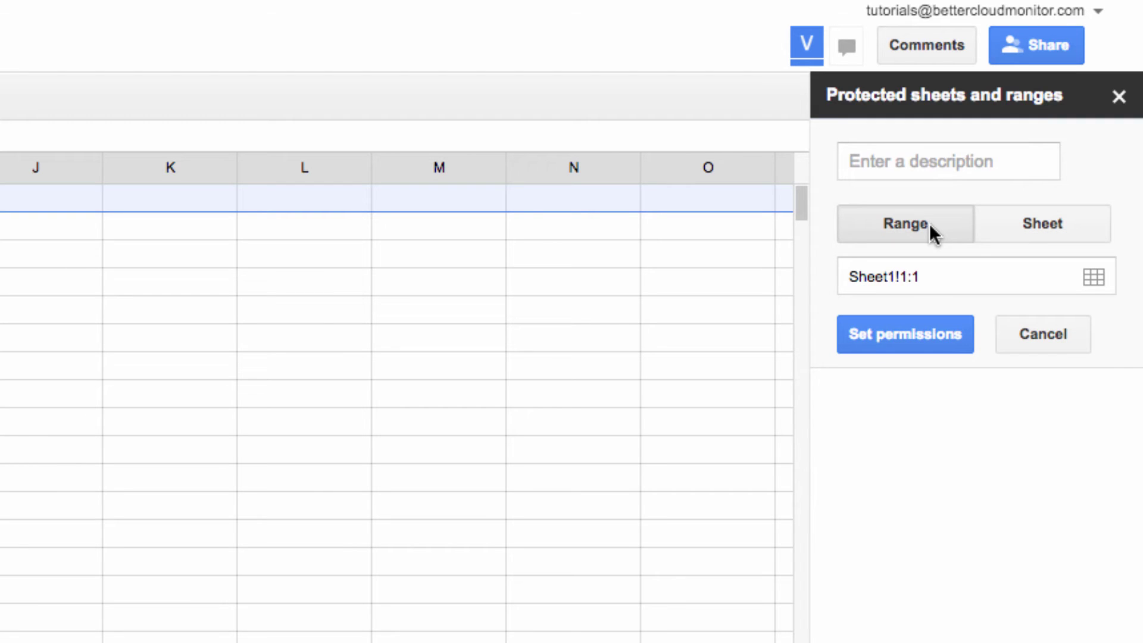
Step: Switch the header row's editors from Custom to 'Only you' and save
left_click(958, 329)
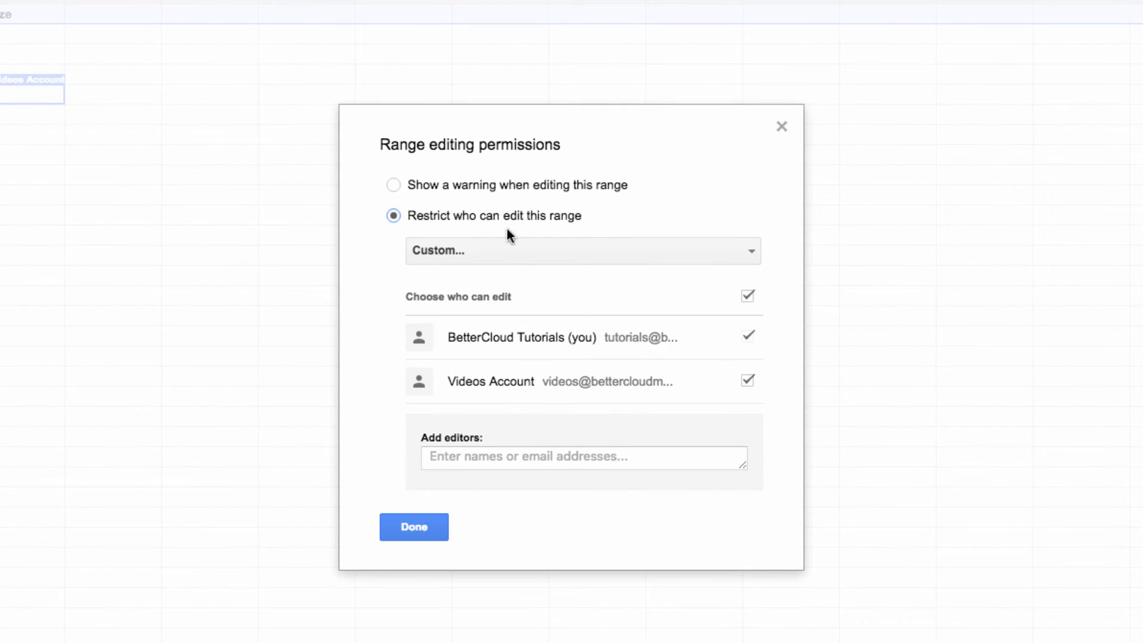
left_click(509, 250)
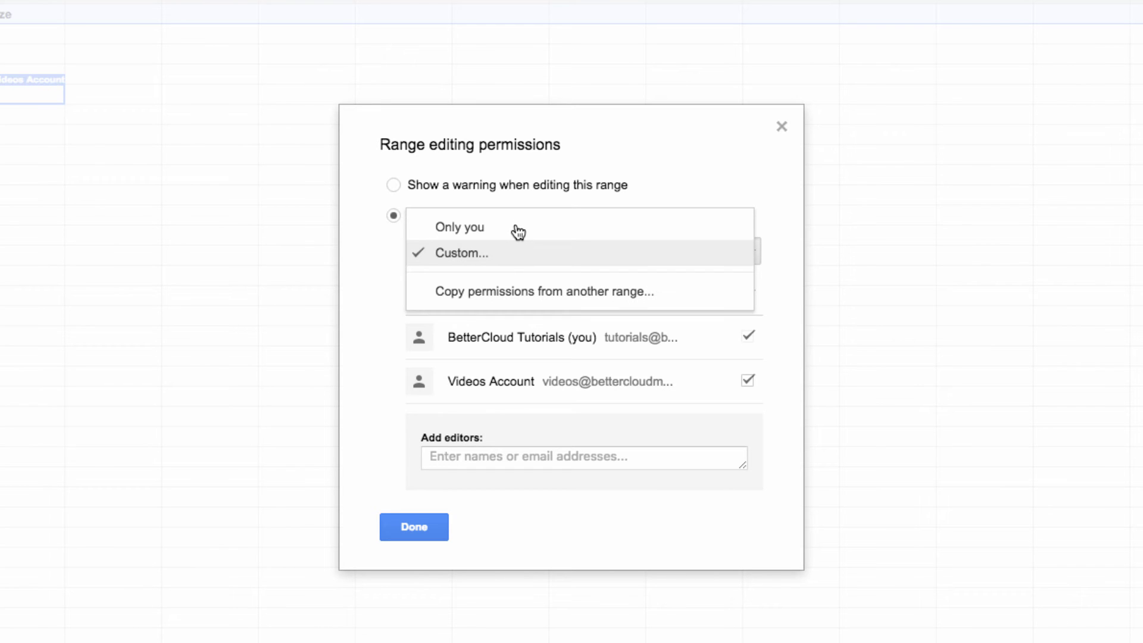
left_click(517, 229)
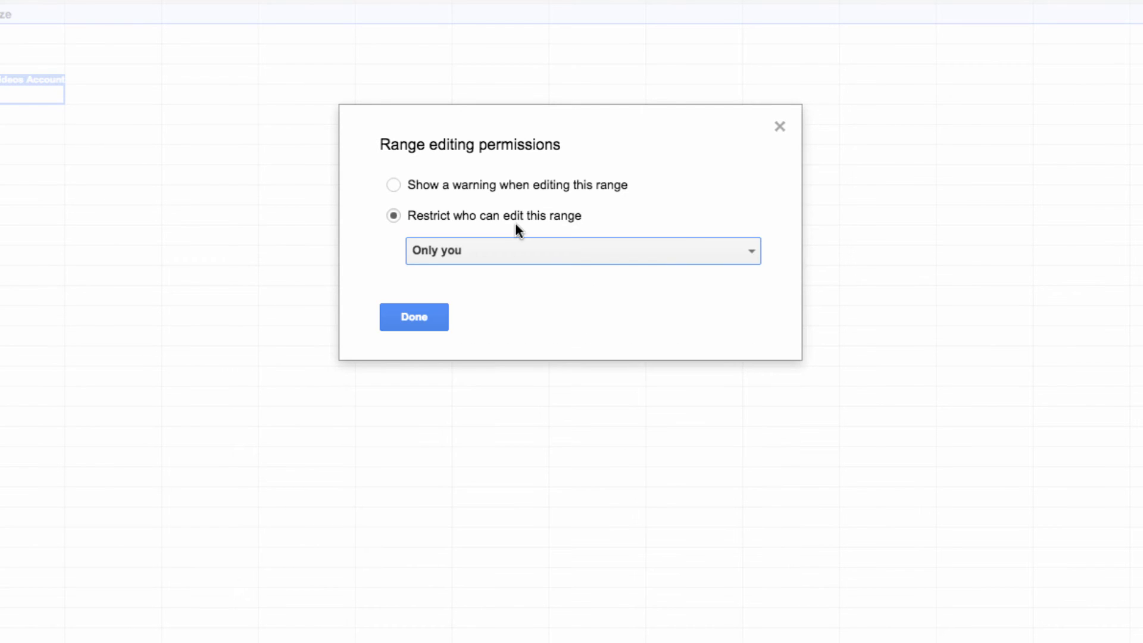
left_click(468, 329)
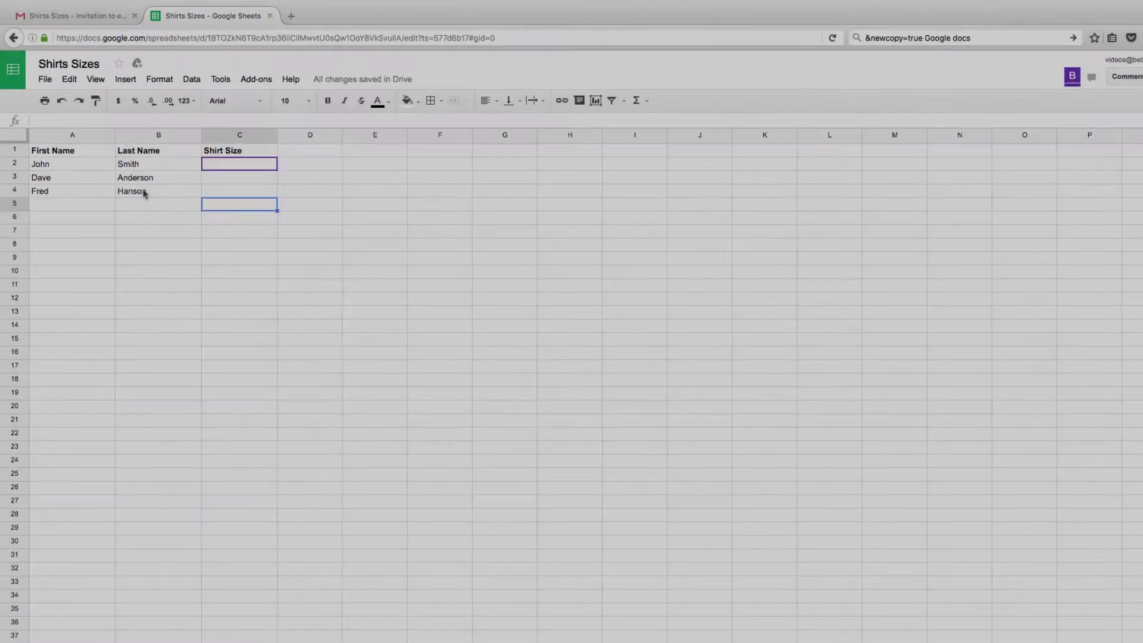
Step: As editor, change B4 to Johnson, then dismiss the header cell D1 warning
left_click(143, 193)
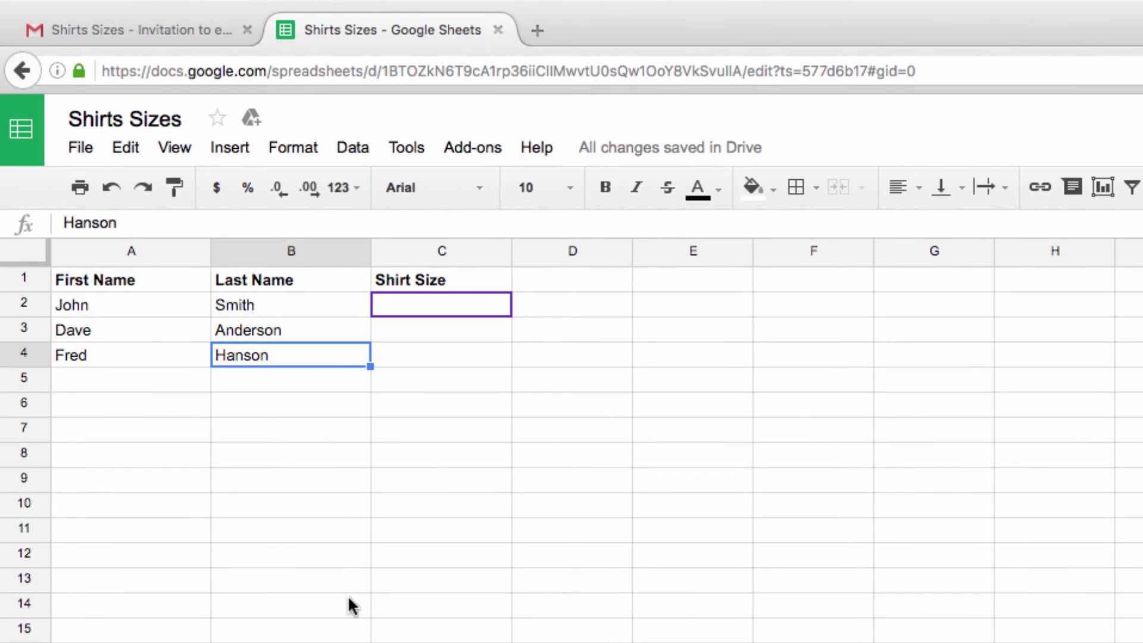
type("Johnson")
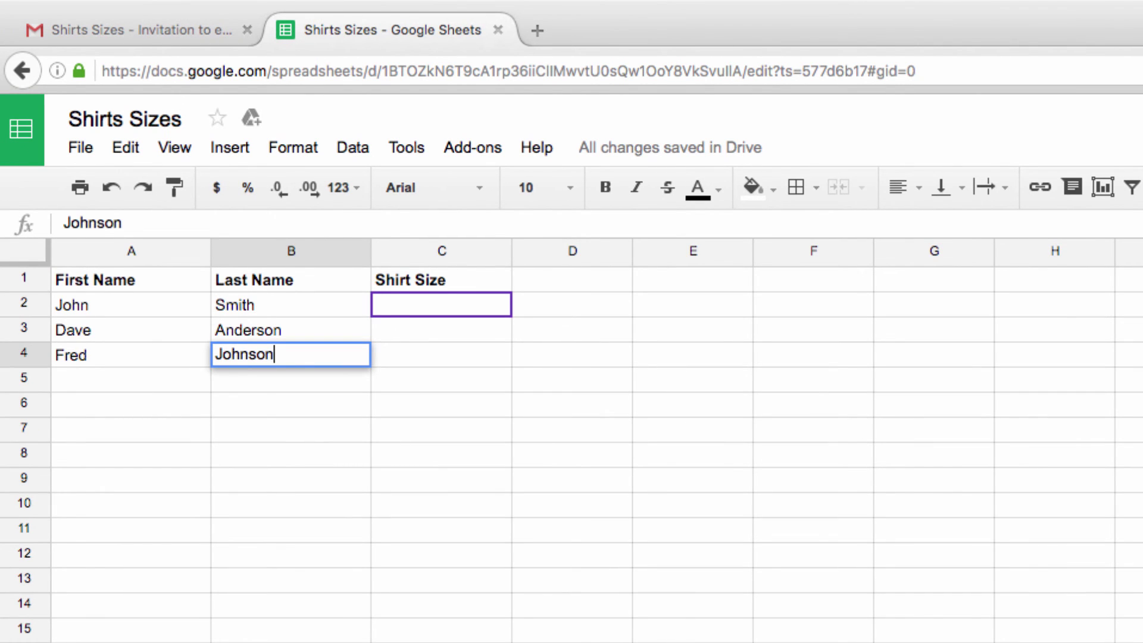
left_click(554, 277)
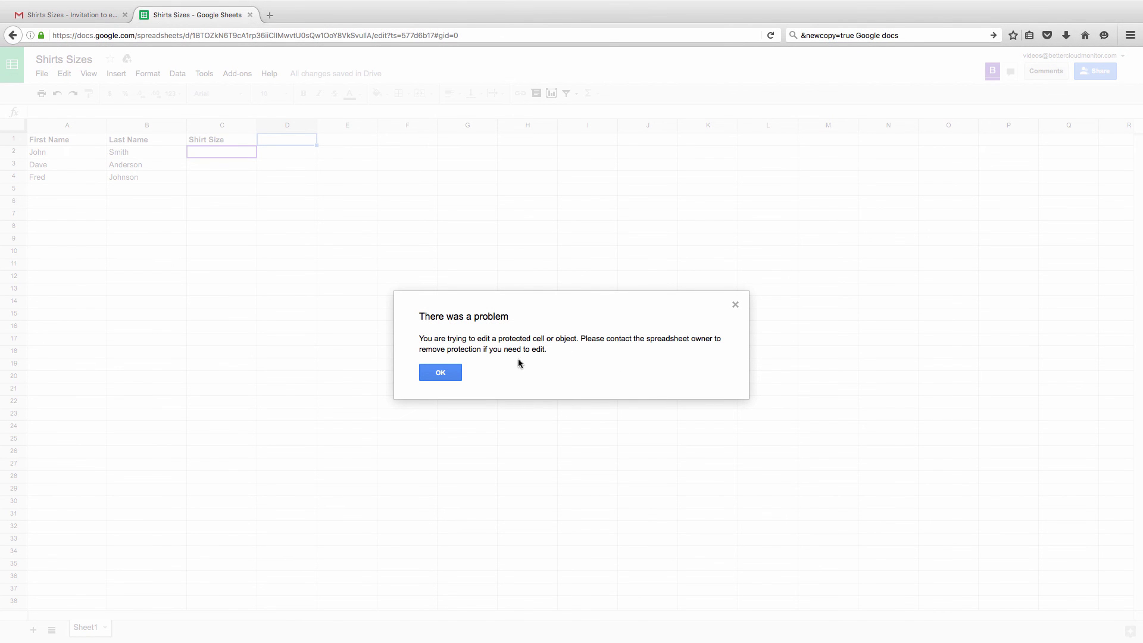
left_click(442, 372)
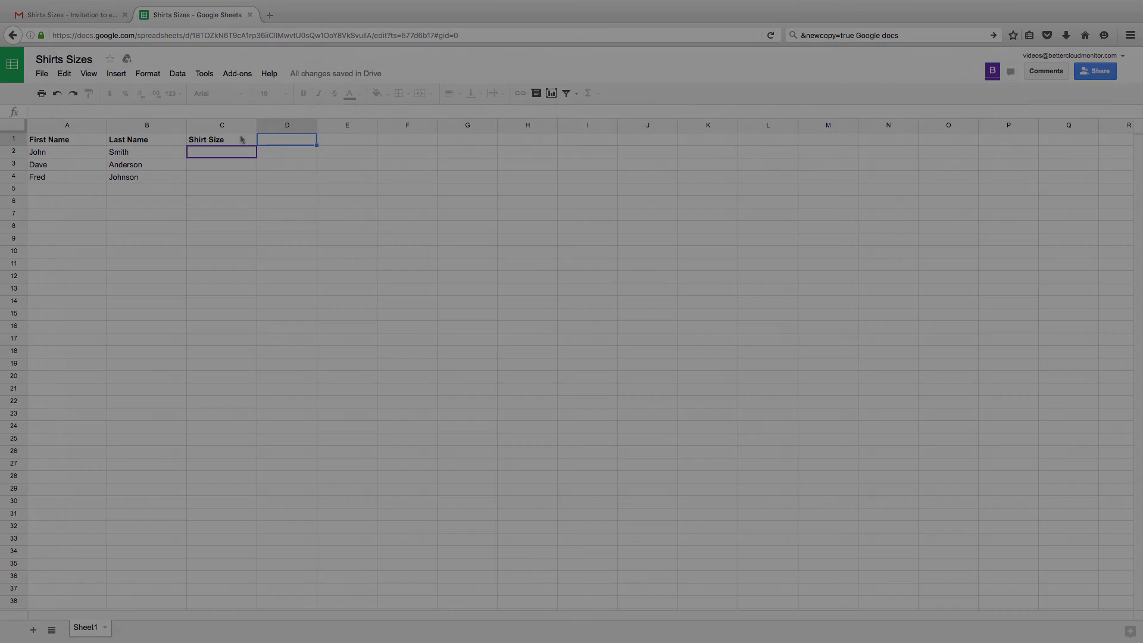